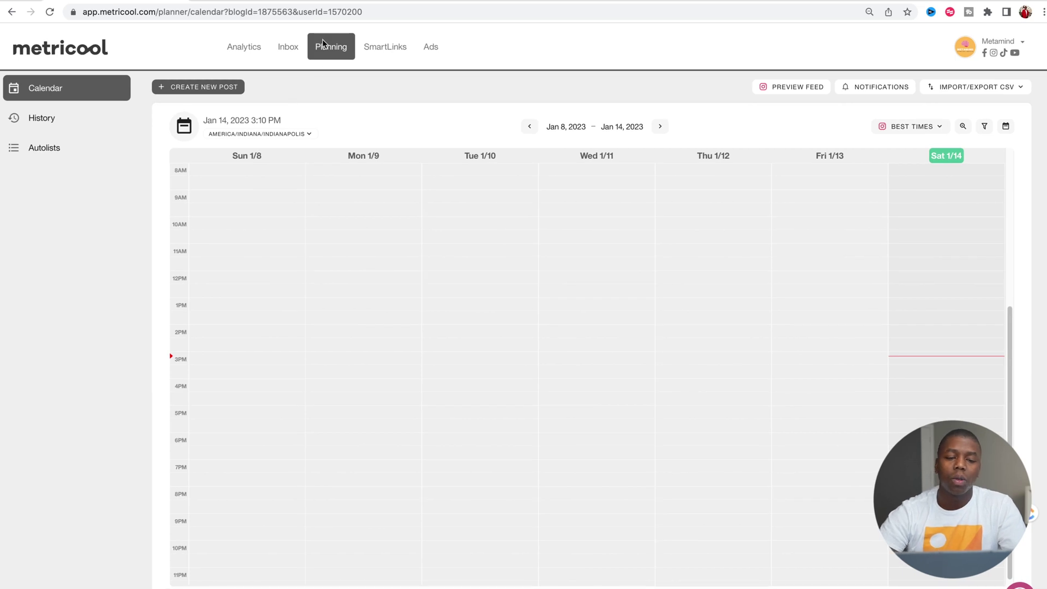
Step: Open the Planning calendar and scroll back to the top of the Jan 8–14, 2023 week
left_click(323, 44)
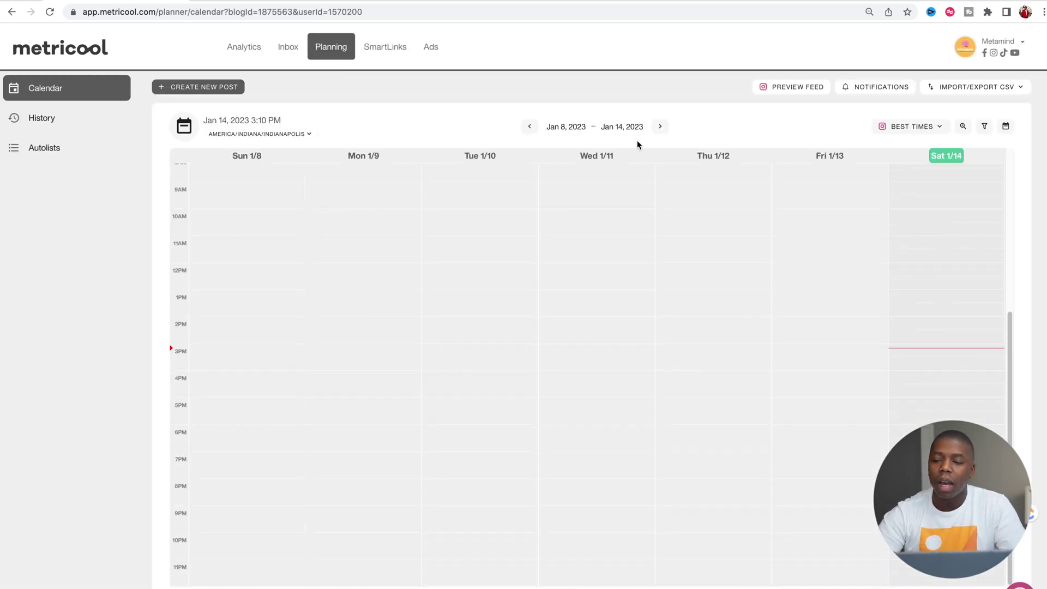
scroll(533, 285, "down", 1)
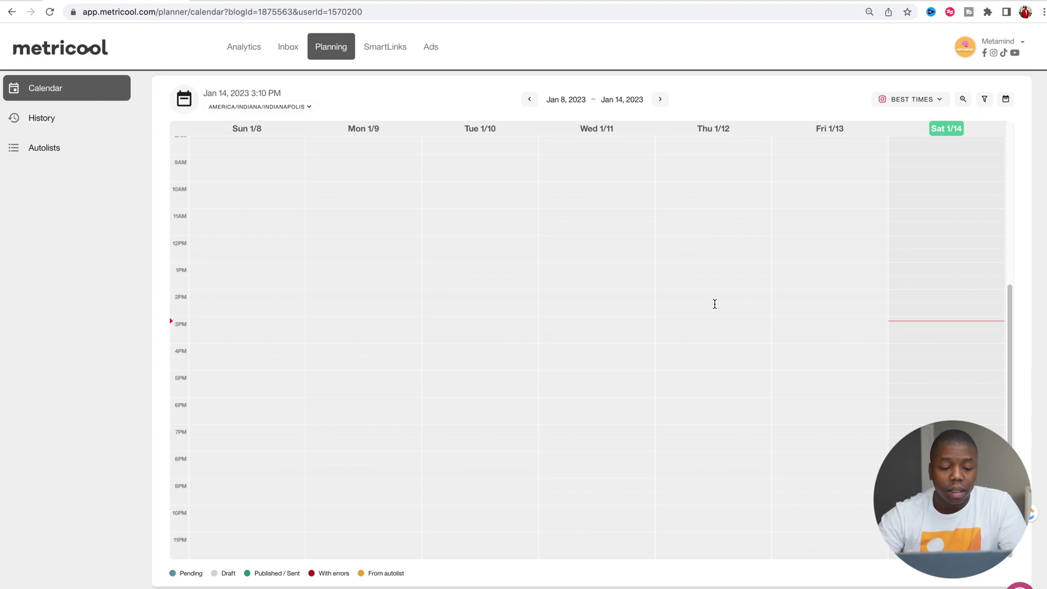
scroll(245, 174, "up", 6)
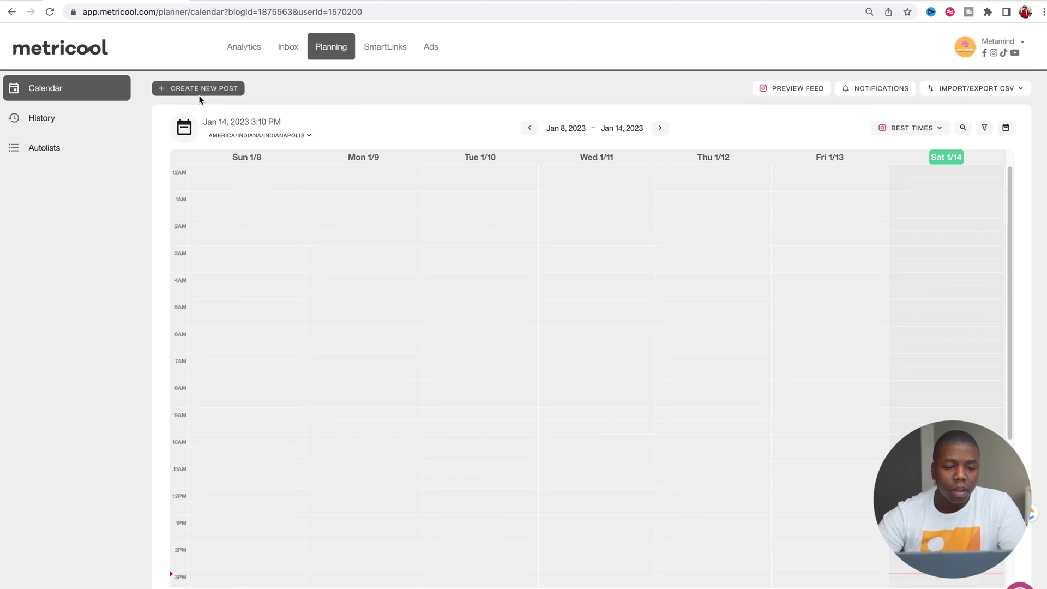
left_click(183, 88)
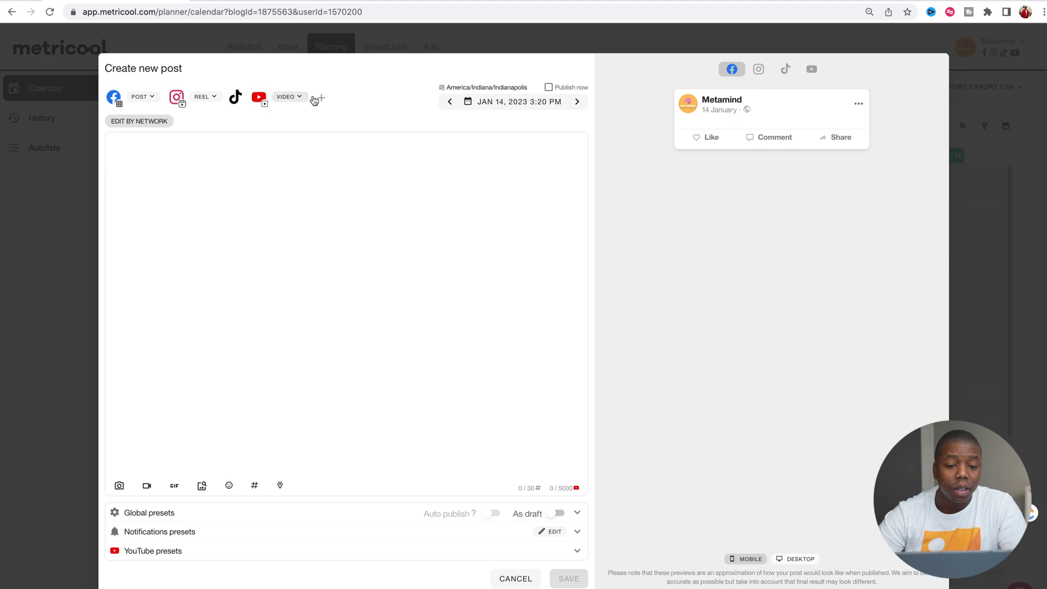
left_click(322, 98)
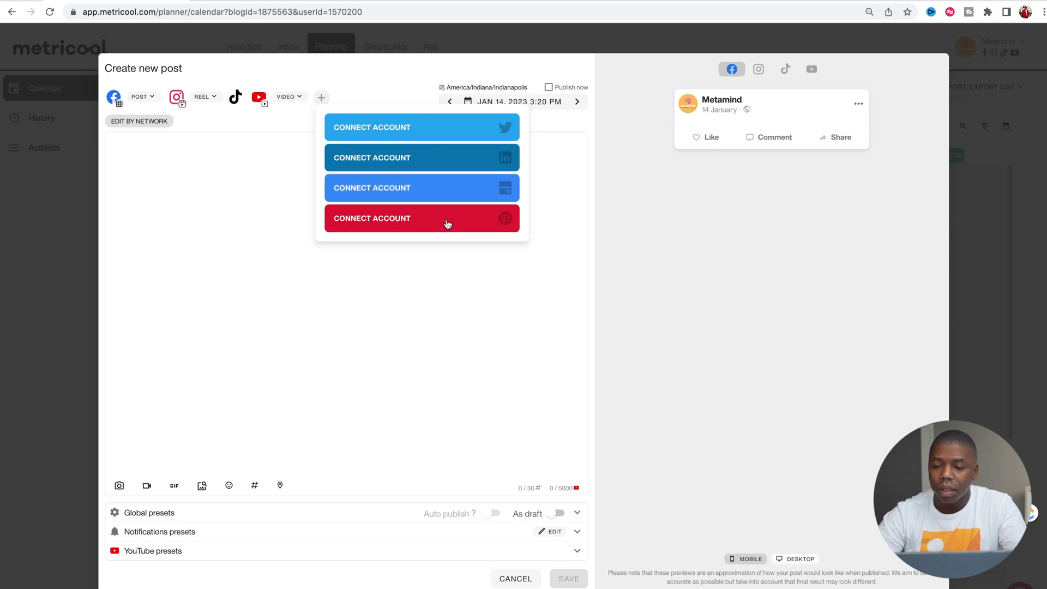
left_click(353, 226)
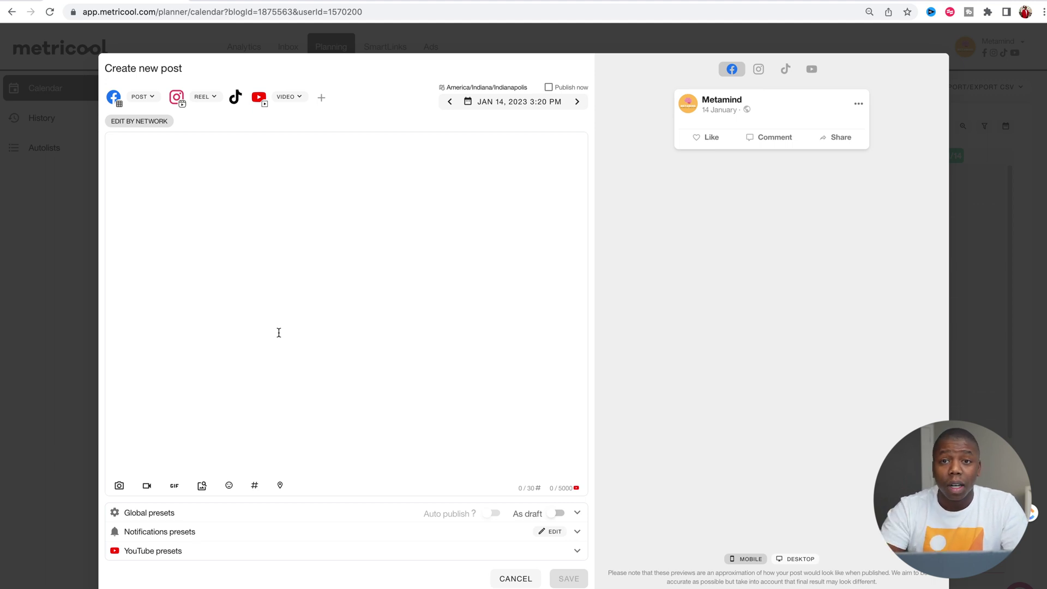
Step: Attach the YouTube Short teaser mp4 from Finder's Videos folder to the post
left_click(464, 435)
left_click(158, 570)
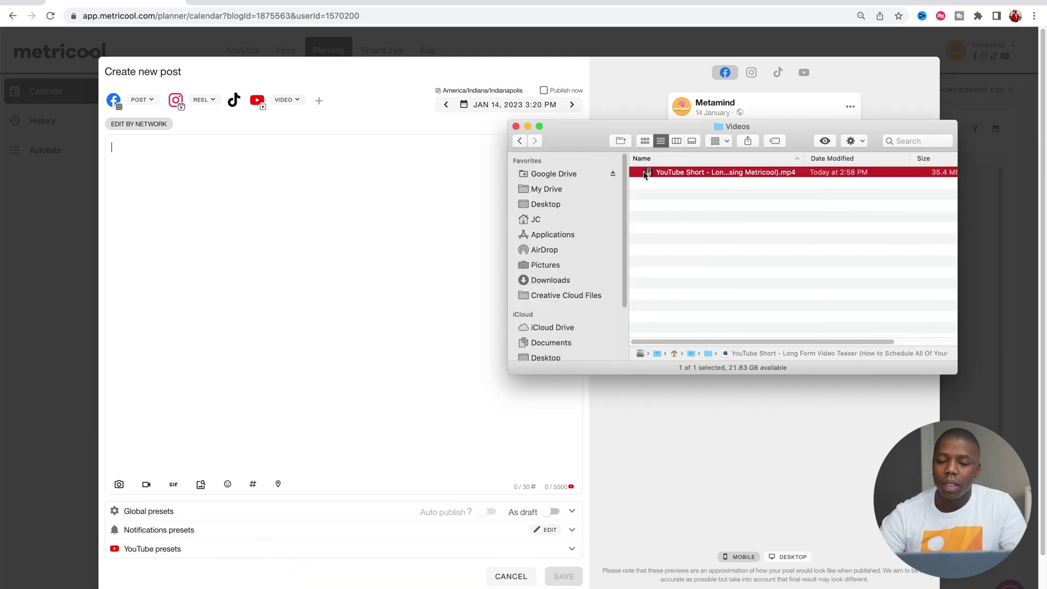
left_click_drag(644, 174, 263, 229)
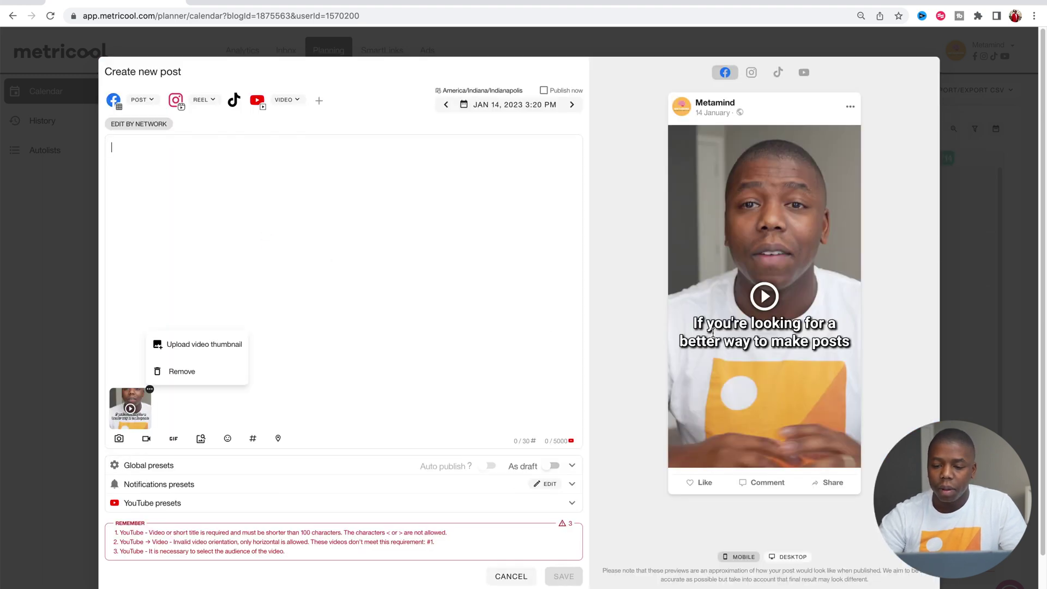
left_click(341, 271)
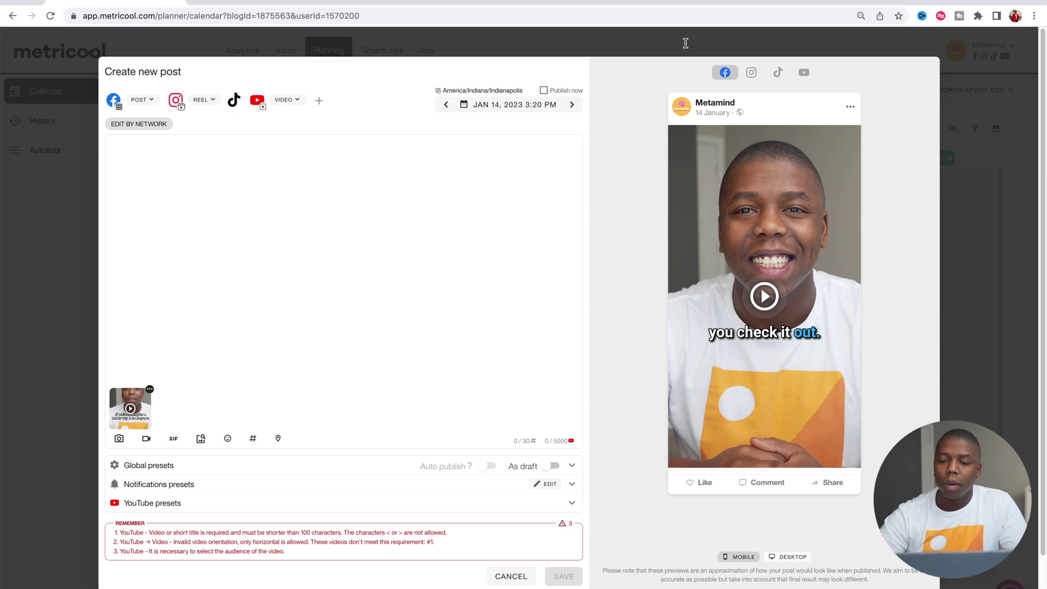
Step: Preview the post on Instagram, TikTok and YouTube, then return to the Facebook preview
left_click(752, 74)
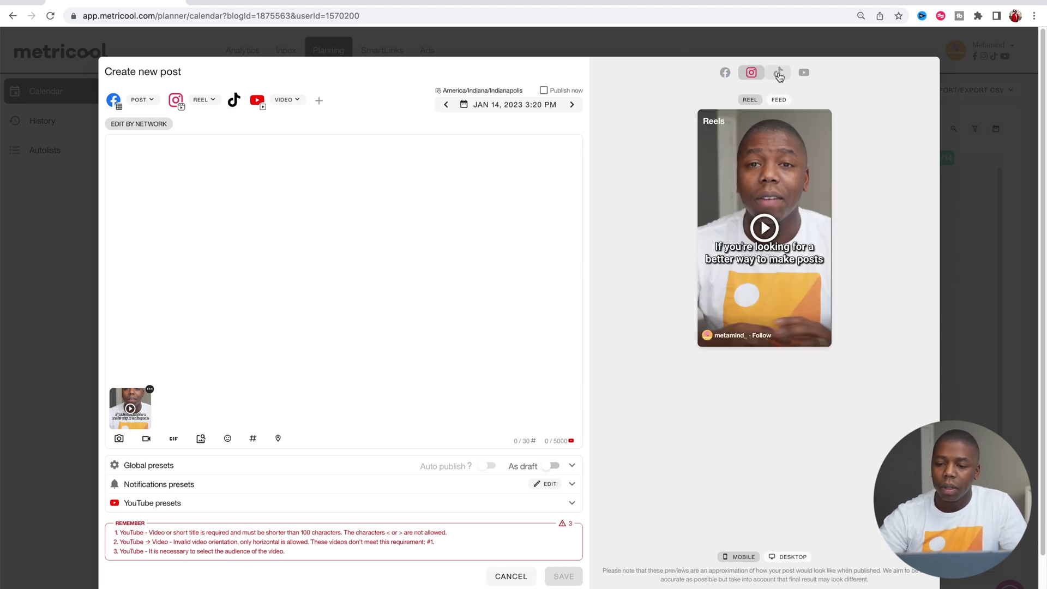
left_click(781, 75)
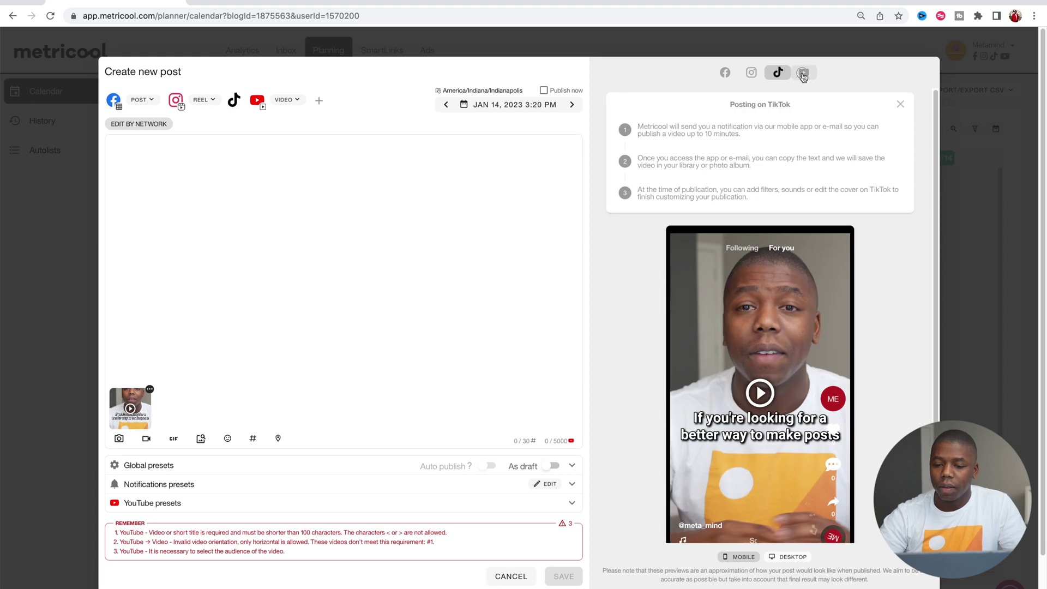
left_click(804, 73)
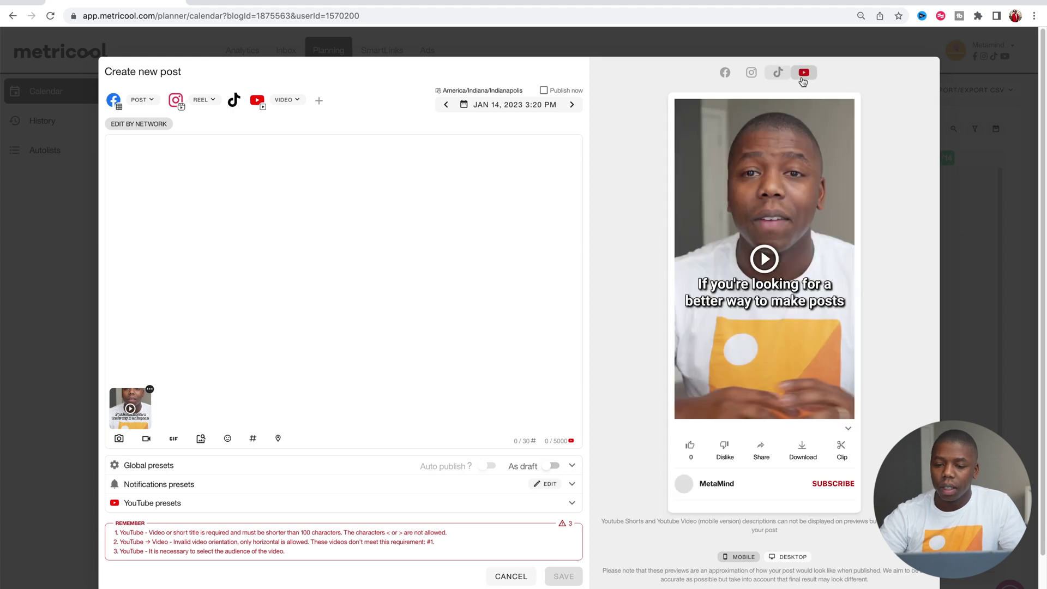
left_click(726, 74)
left_click(156, 178)
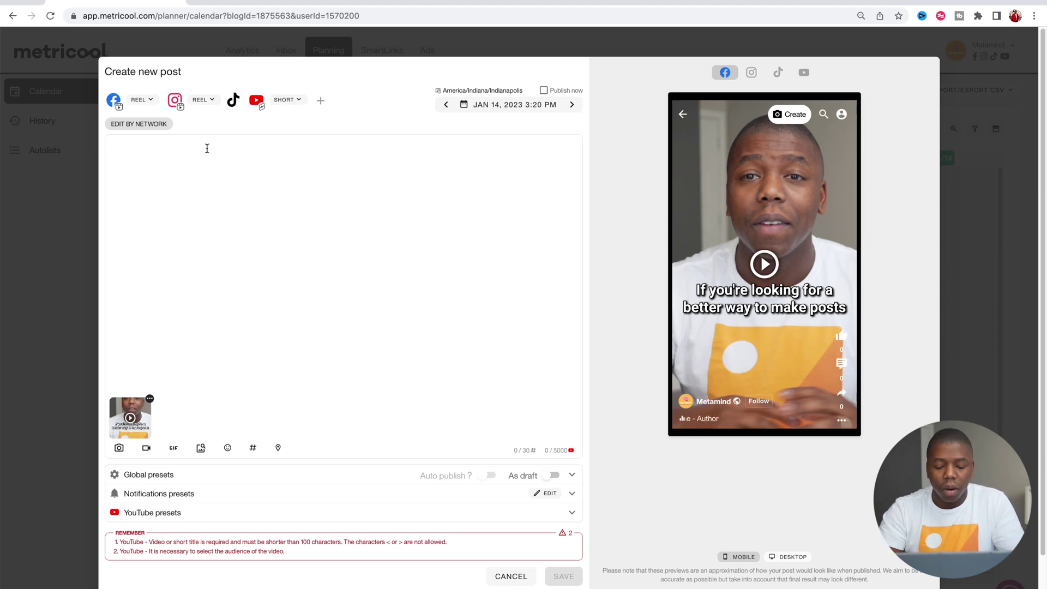
Step: Write the caption 'This post was made using metricool. I was able to schedule it on multiple platforms at once! #productivityhack'
type("Th")
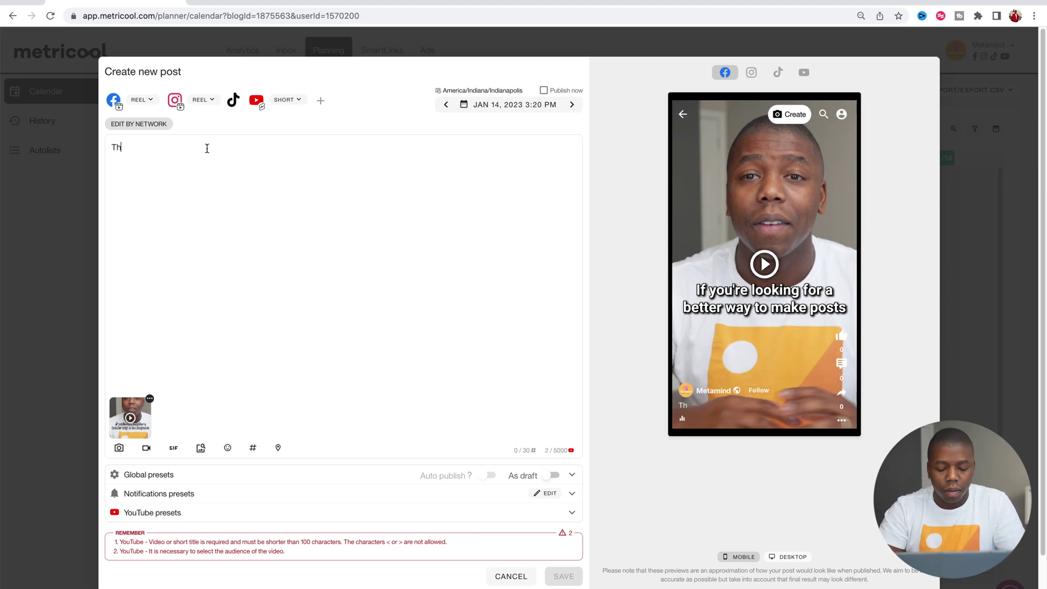
type("is post was made ud")
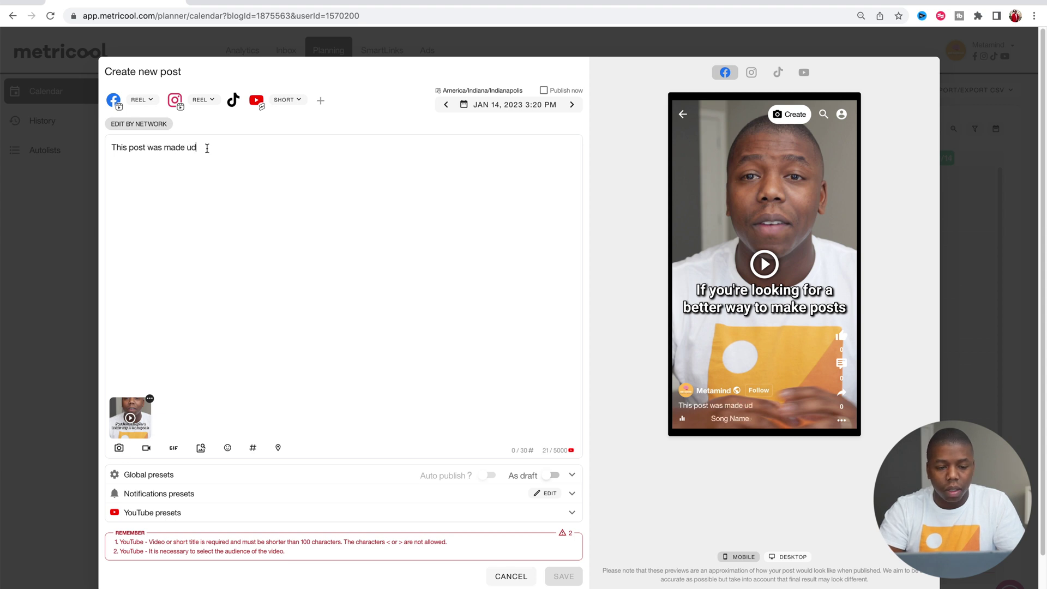
key("BackSpace")
type("sing m")
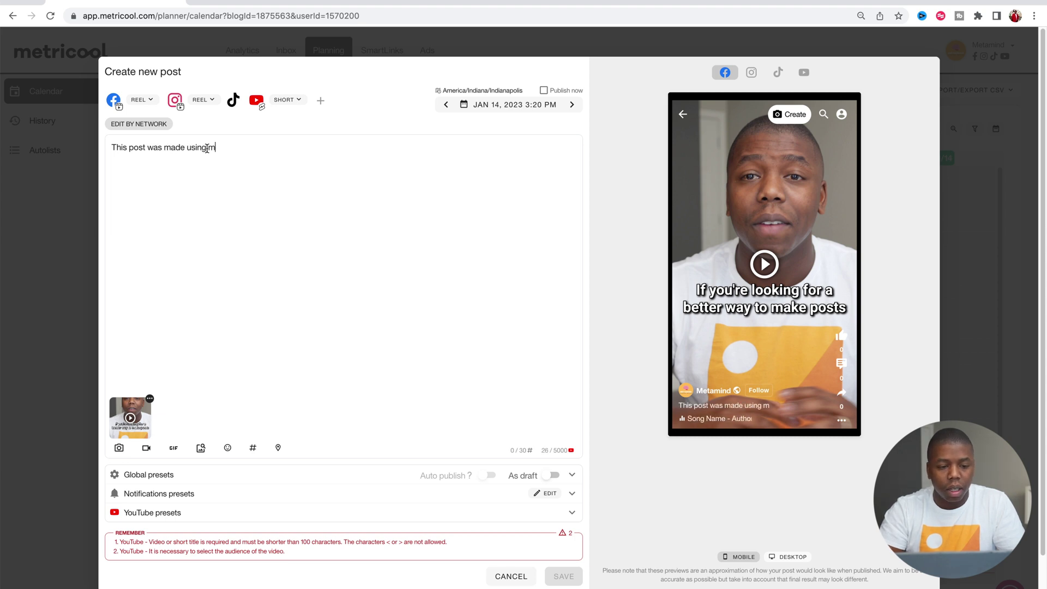
type("etricool")
type(".  I was able to schedule it on multiple platforms at once!  #productivityhack")
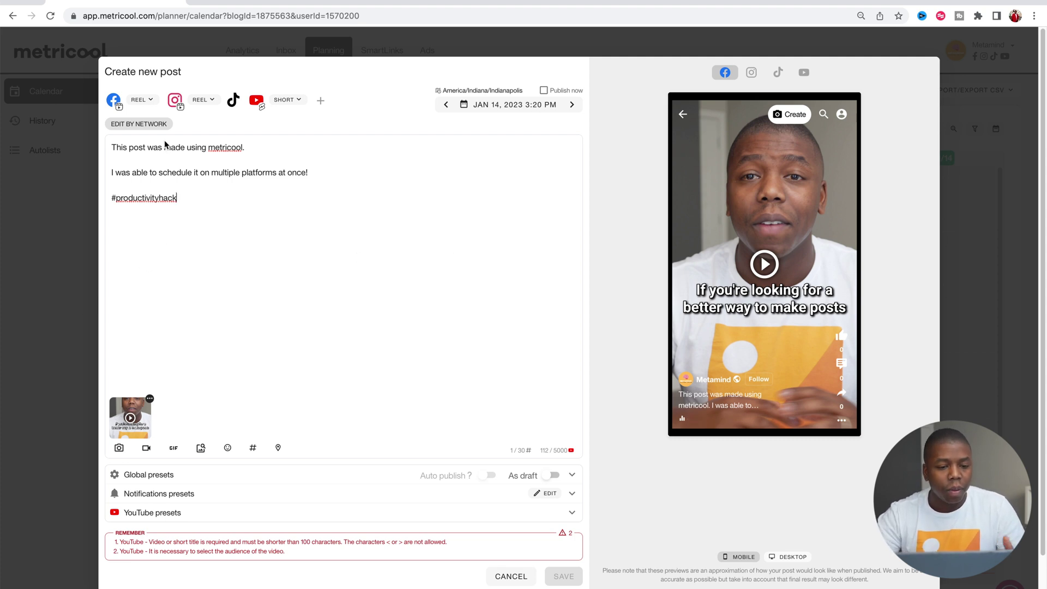
left_click(141, 101)
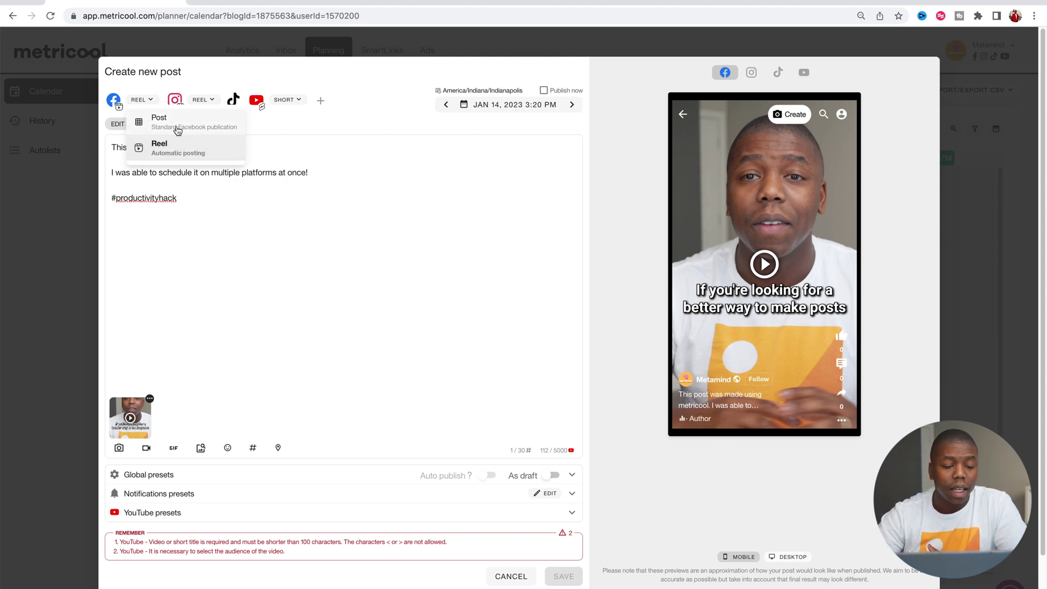
Step: Keep Facebook and Instagram as Reels and YouTube as a Short, and review other addable networks
left_click(174, 148)
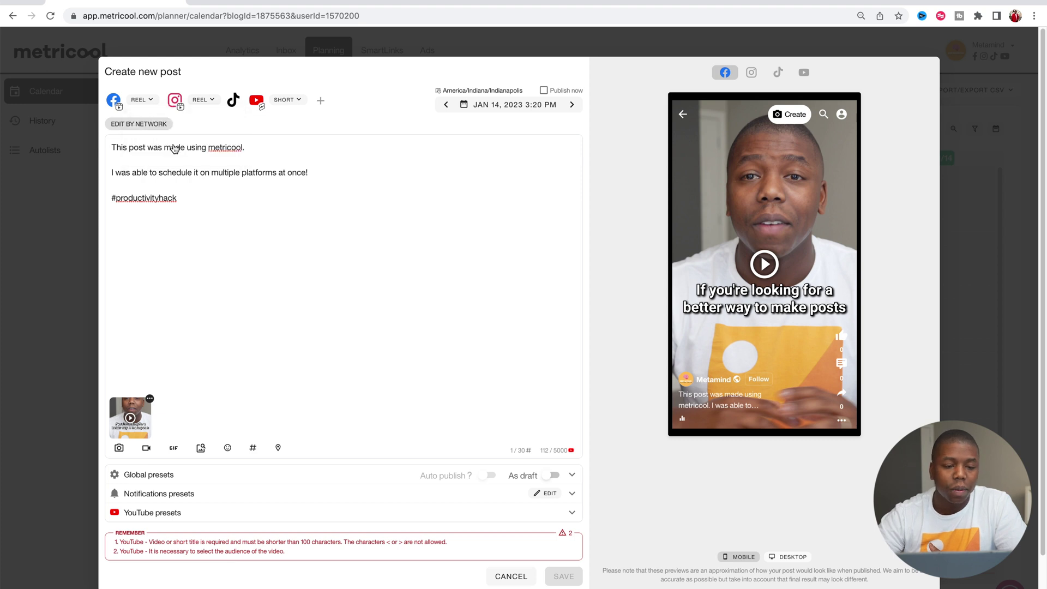
left_click(206, 100)
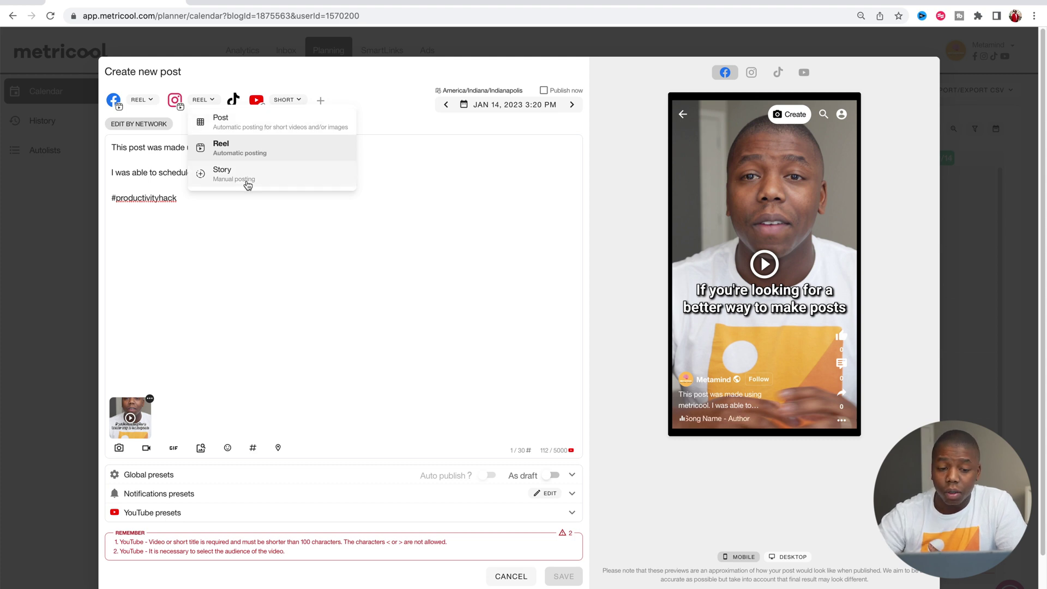
left_click(238, 206)
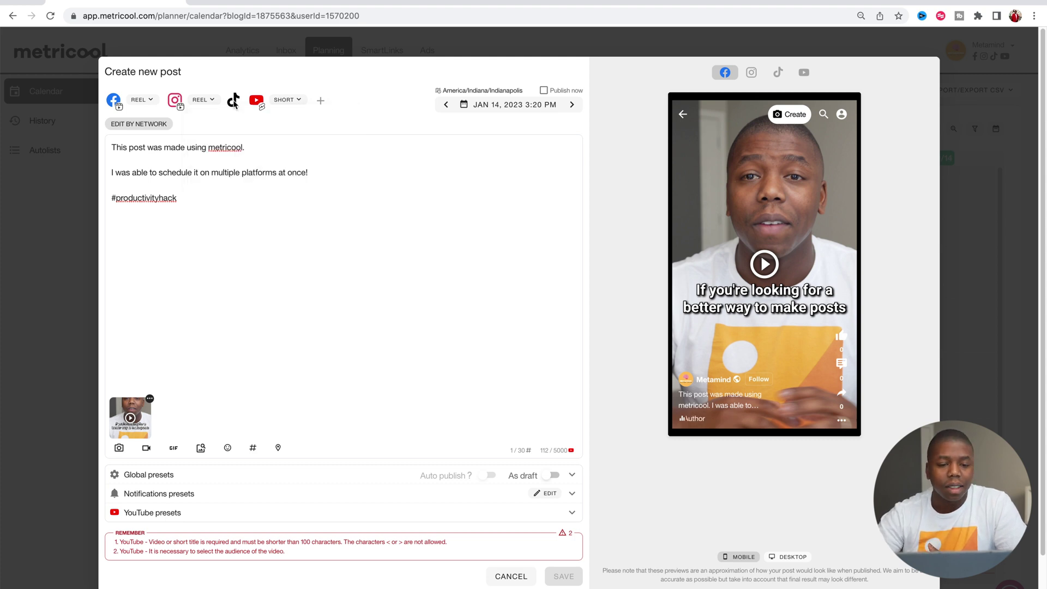
left_click(278, 101)
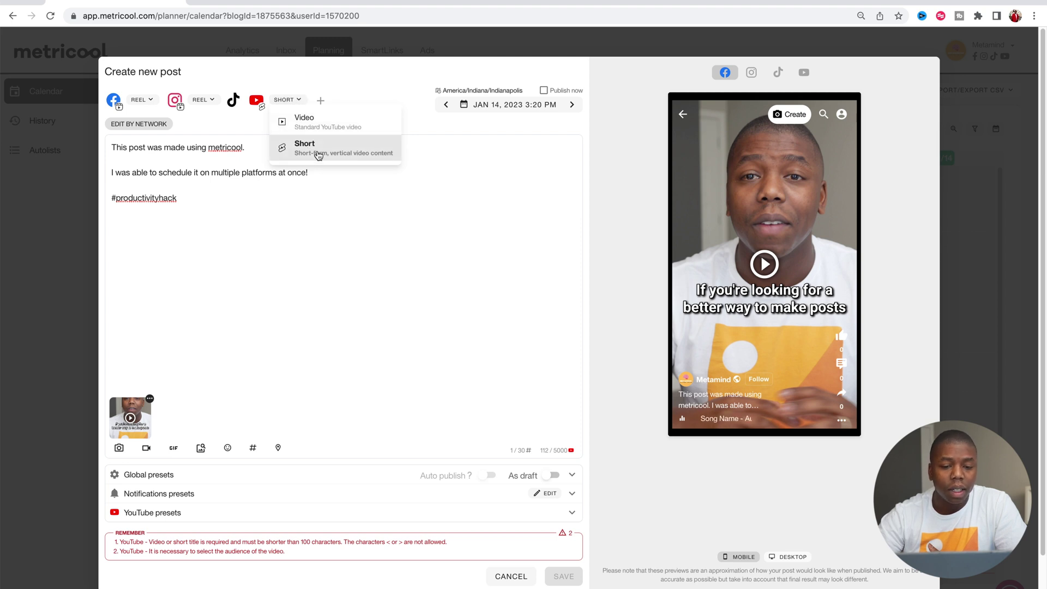
left_click(335, 204)
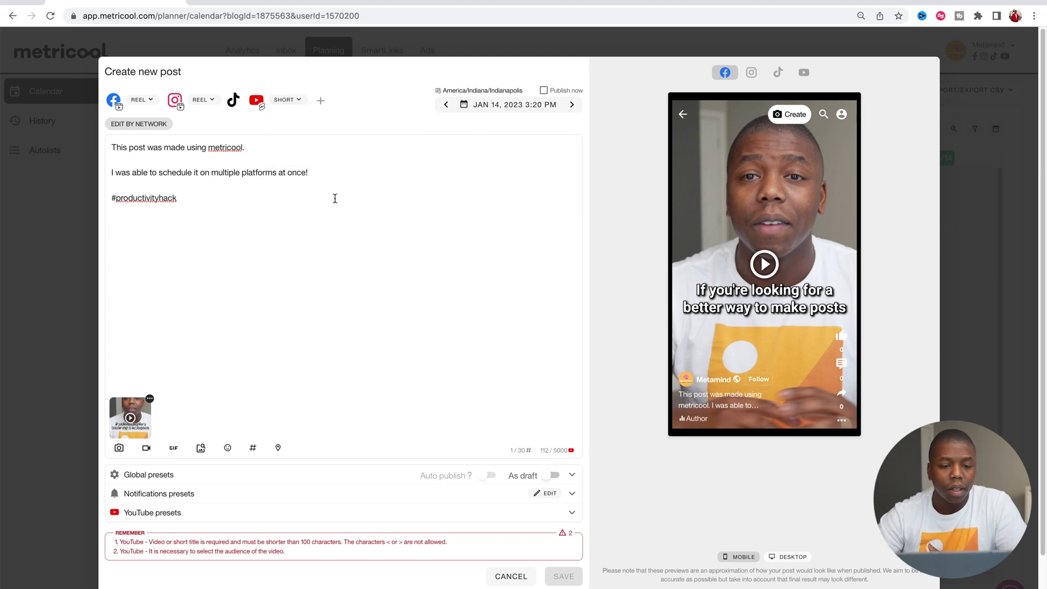
left_click(320, 100)
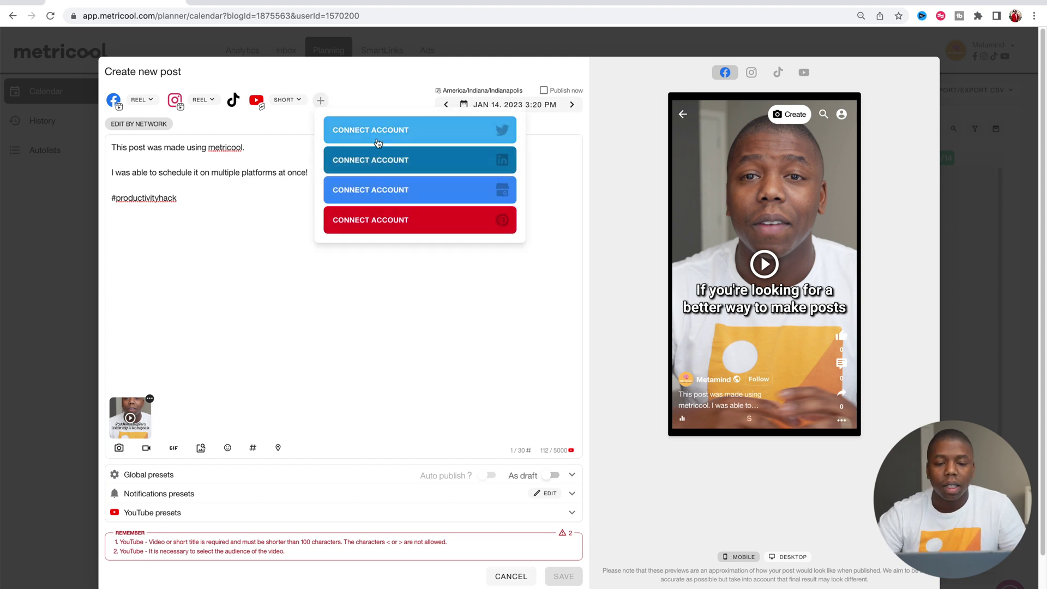
left_click(379, 287)
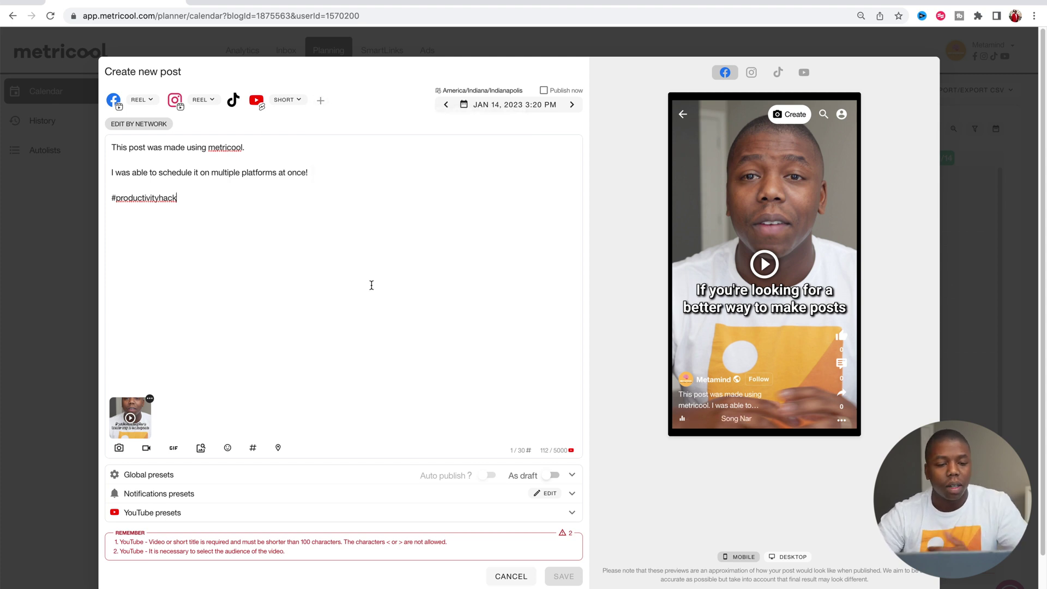
Step: Capitalize Metricool in the caption and schedule the post for Jan 16, 2023 at 10:00 AM
left_click(216, 154)
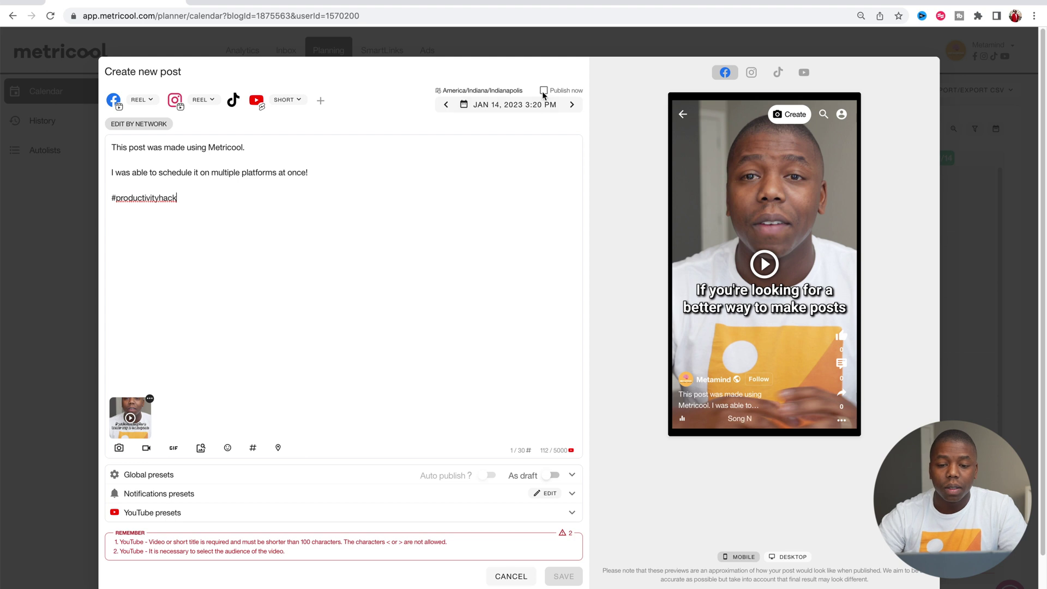
left_click(511, 106)
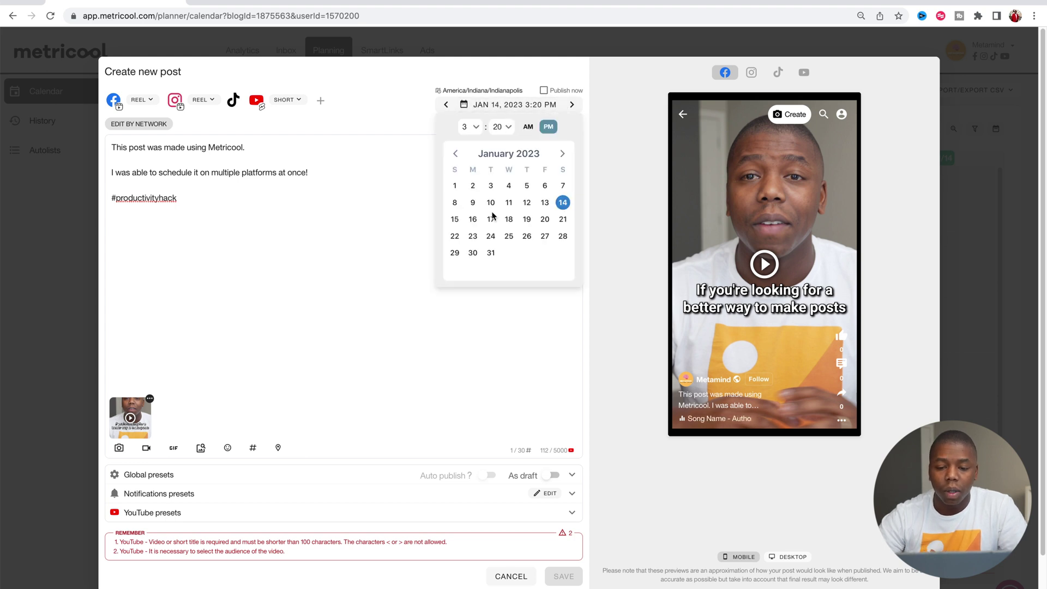
left_click(474, 223)
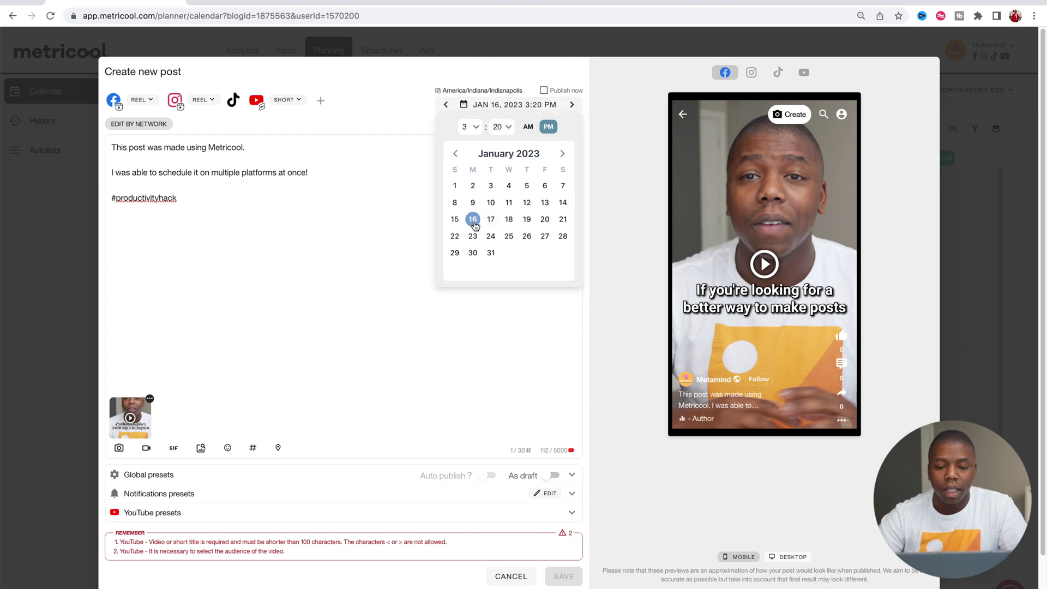
left_click(470, 128)
left_click(468, 200)
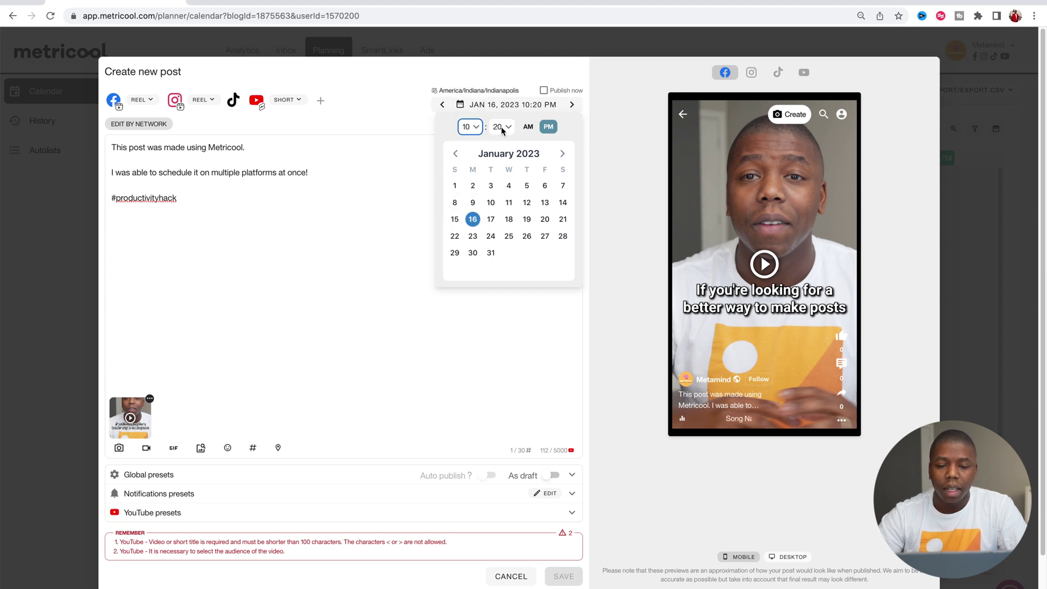
left_click(502, 130)
left_click(491, 82)
left_click(528, 126)
left_click(241, 518)
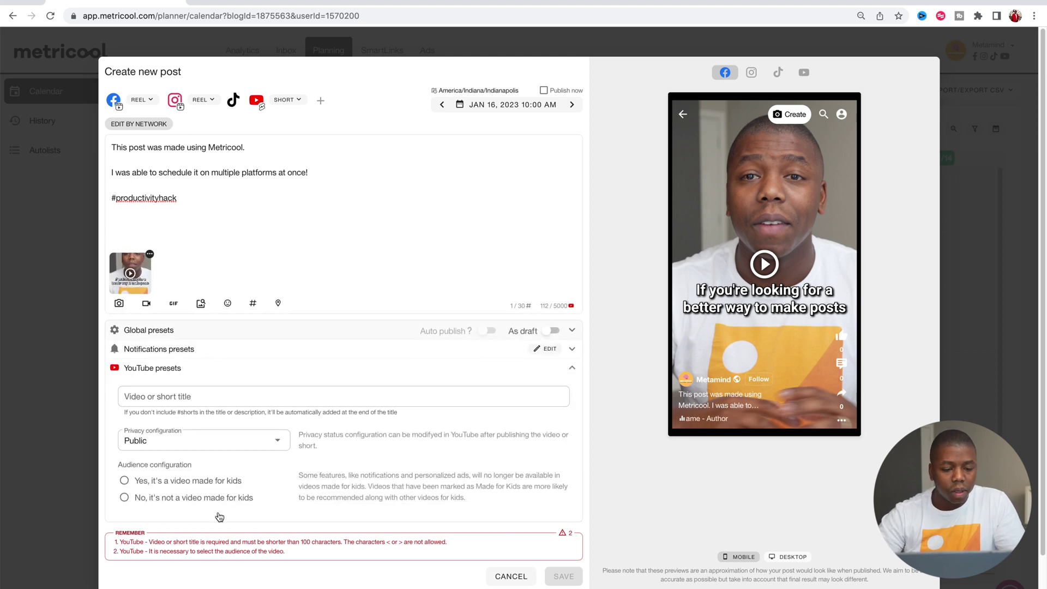
Step: Title the YouTube short 'How to schedule social media posts using Metricool - Teaser' and mark it not for kids
left_click(324, 404)
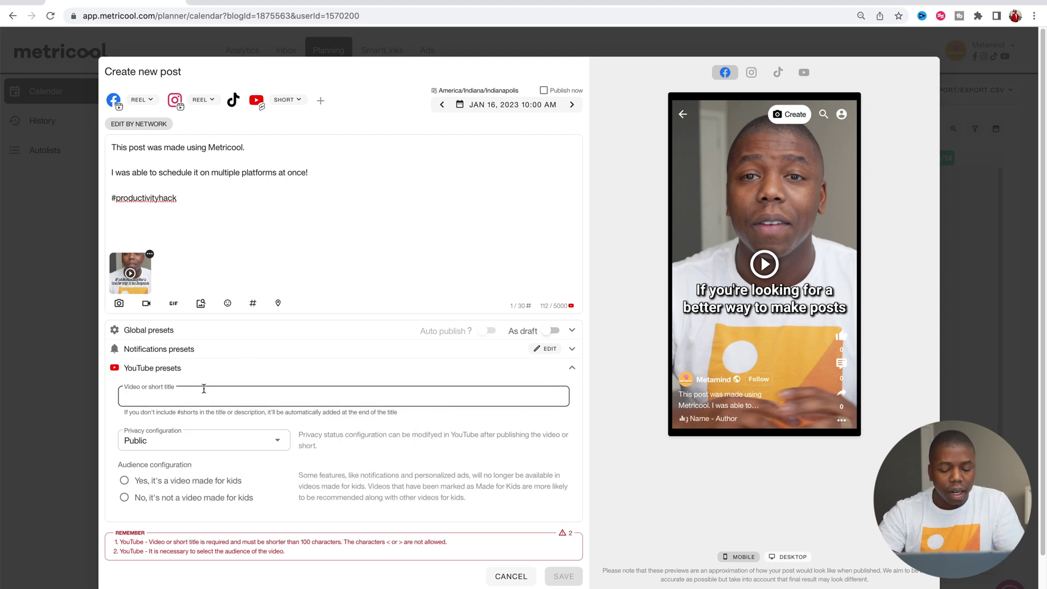
type("How to schedule soci")
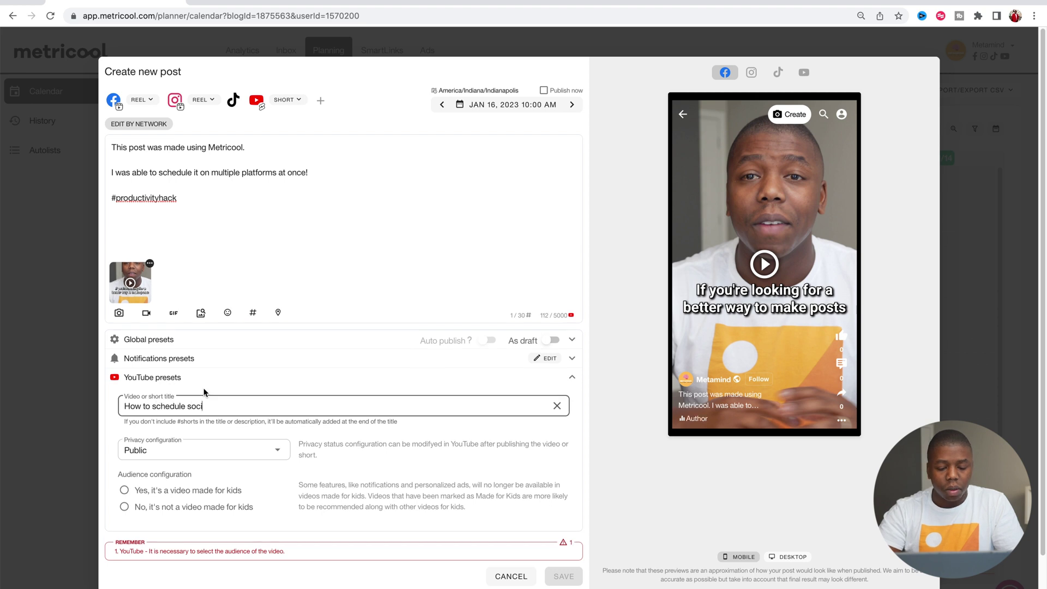
type("al media posts ")
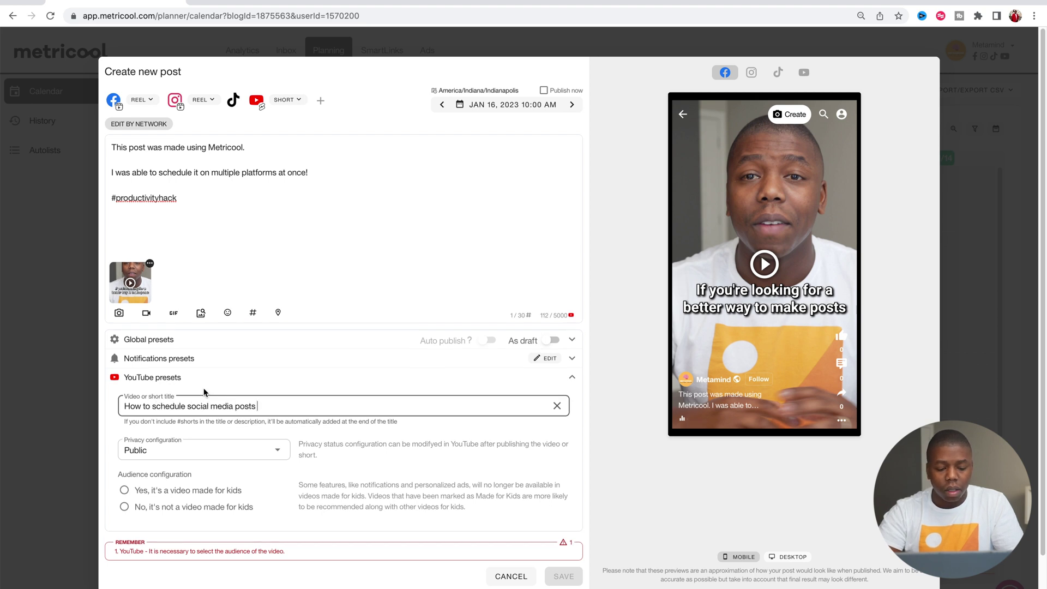
type("using Metricool - Teaser")
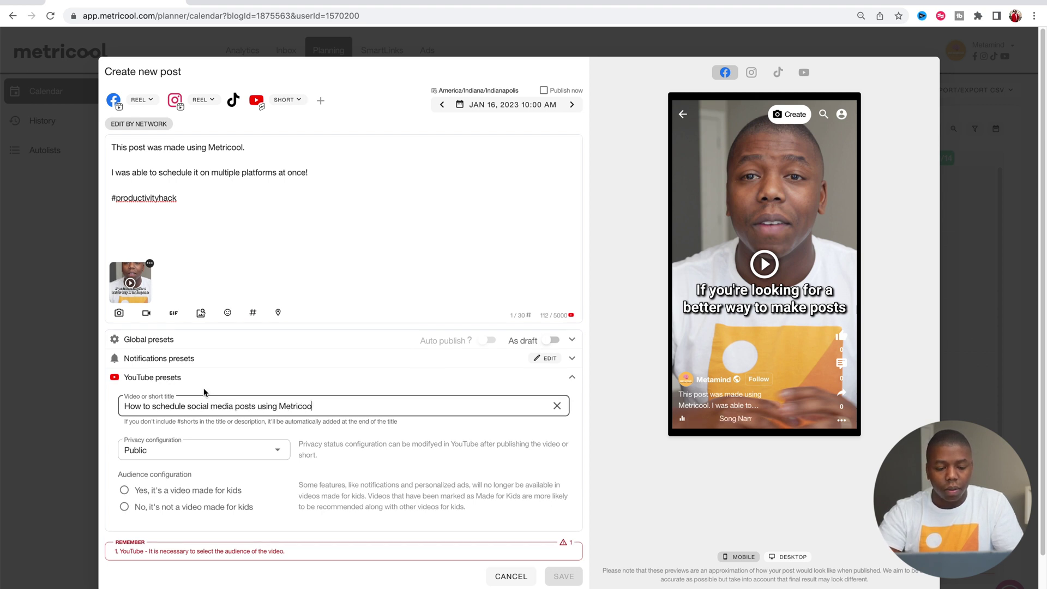
left_click(126, 507)
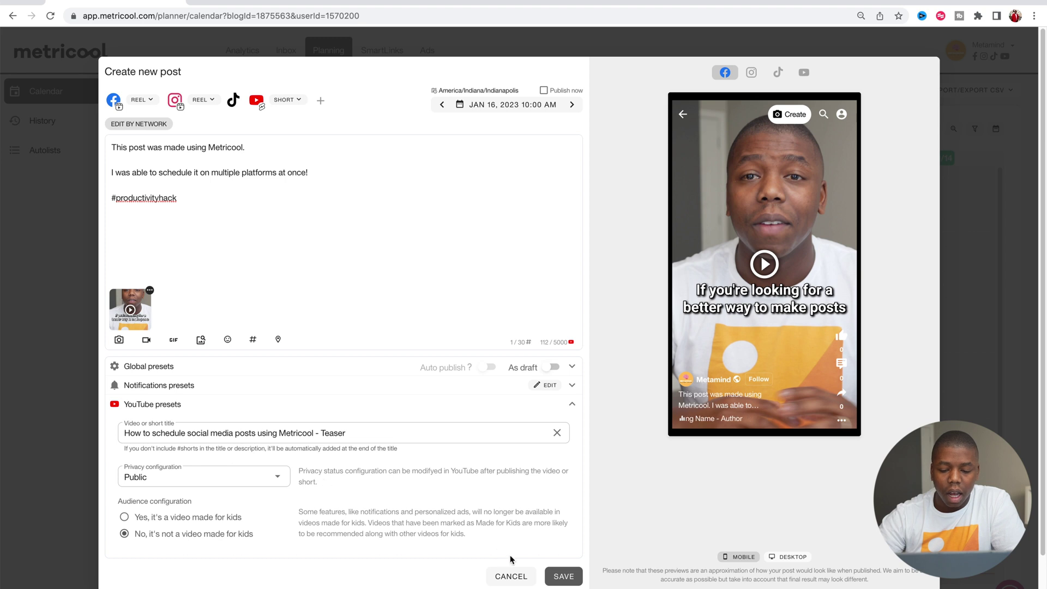
Step: Save the post to the calendar, silencing the Instagram auto-publish warning, then reopen the Mon 1/16 post
left_click(556, 578)
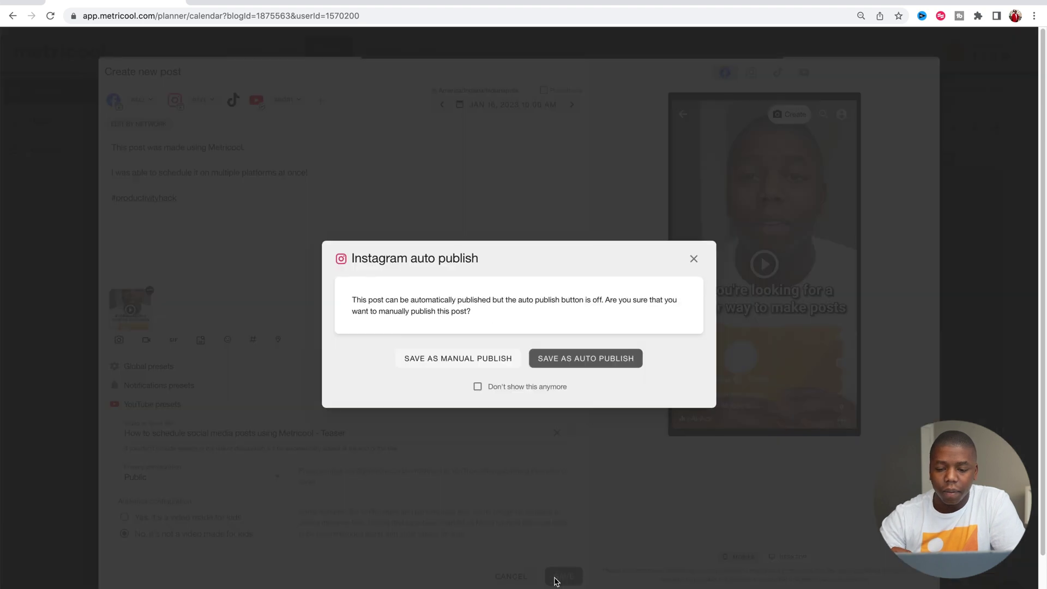
left_click(477, 386)
left_click(565, 362)
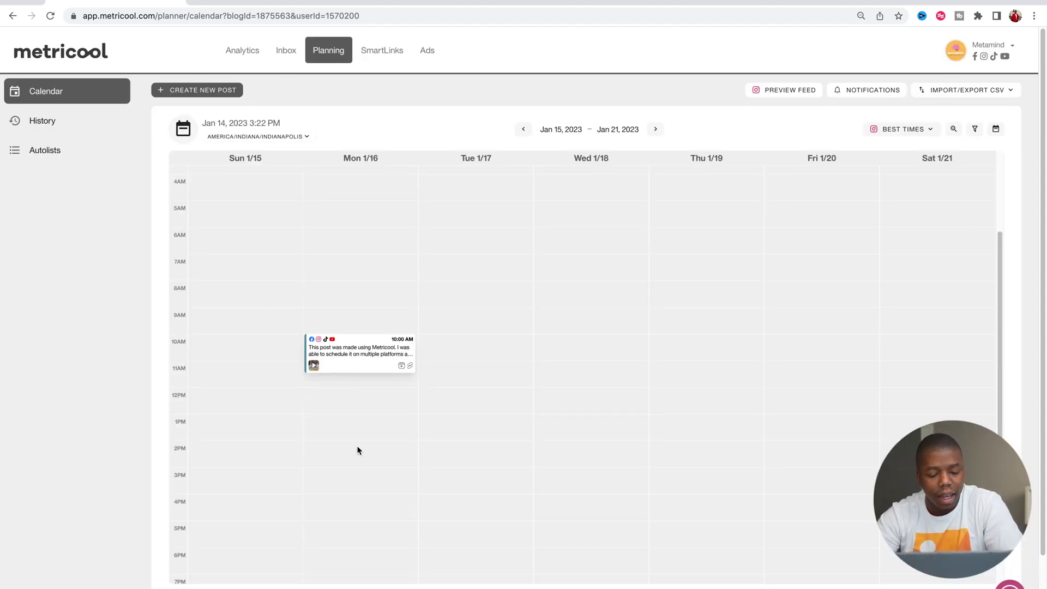
left_click(356, 367)
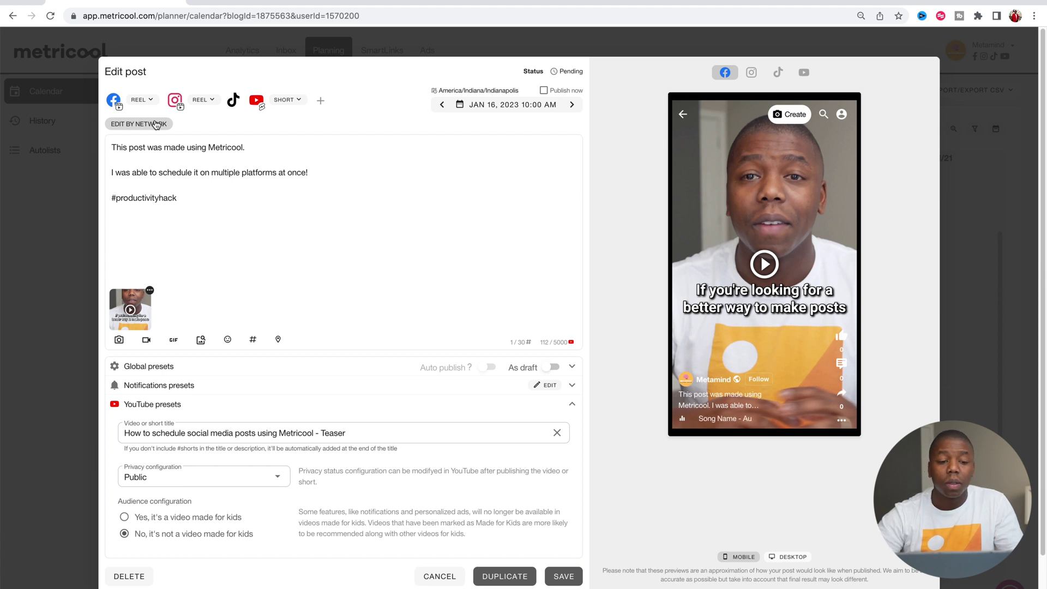
Step: Split the post into separate Facebook, Instagram, TikTok and YouTube versions and save all four
left_click(156, 125)
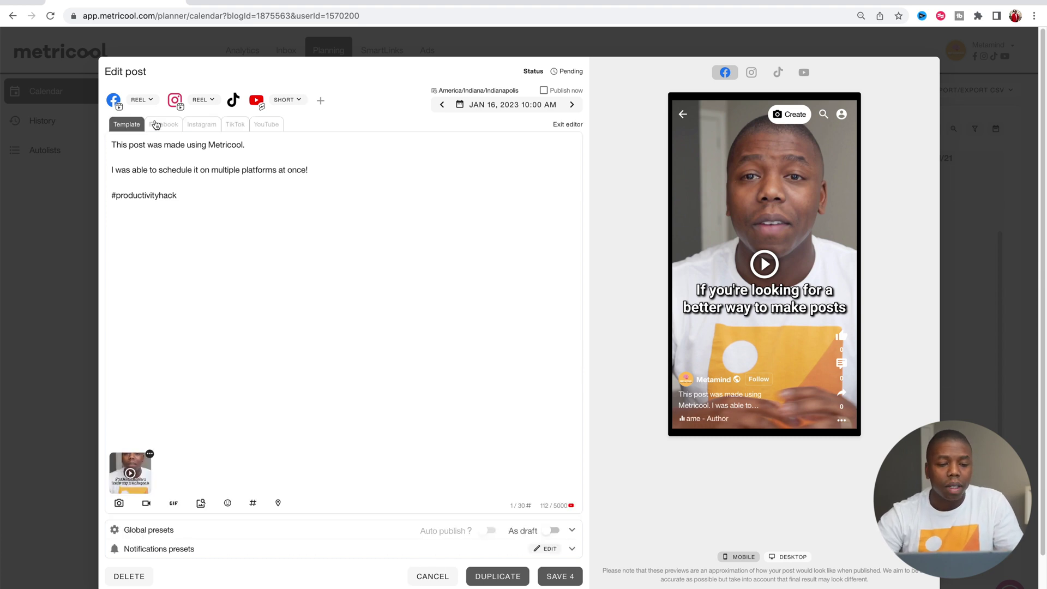
left_click(164, 124)
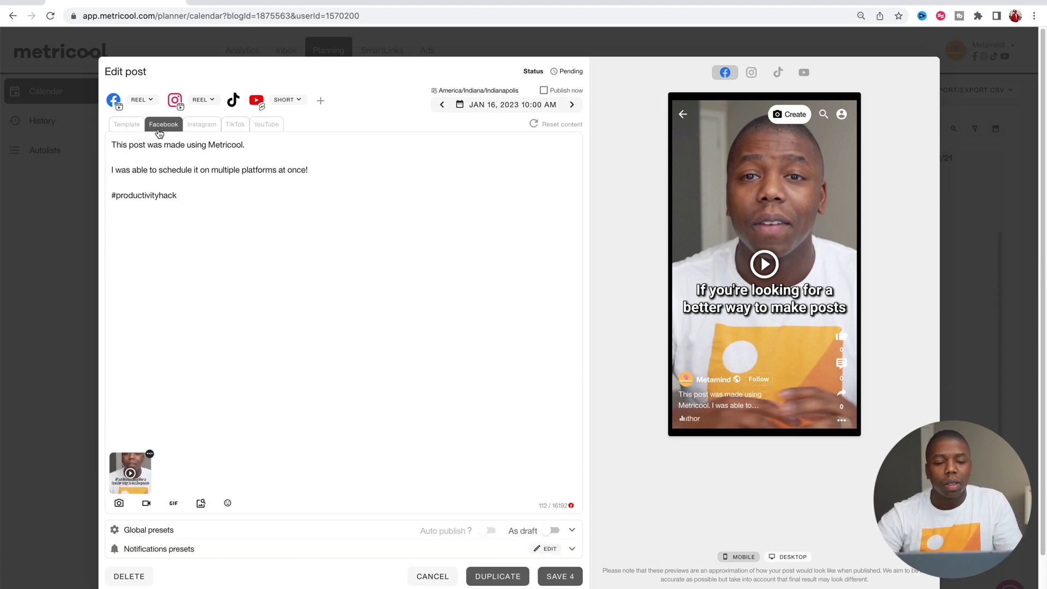
left_click(199, 126)
left_click(240, 126)
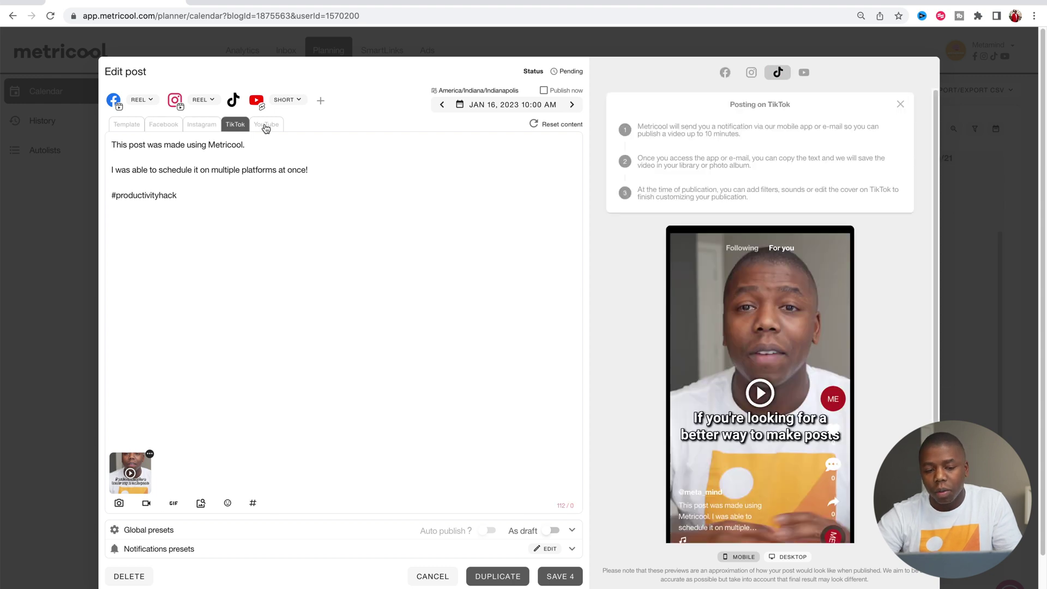
left_click(267, 125)
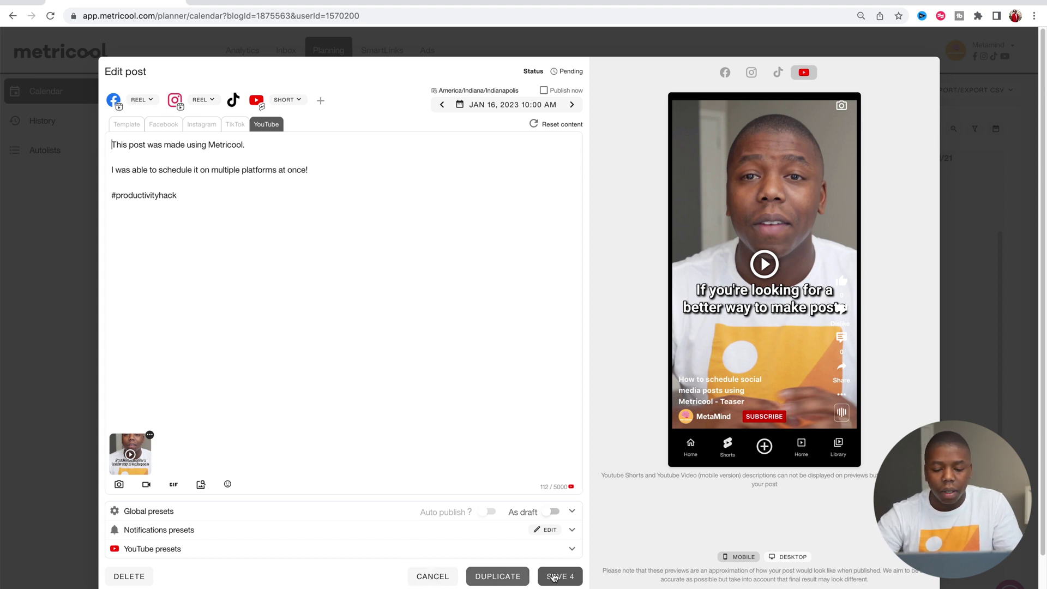
left_click(556, 574)
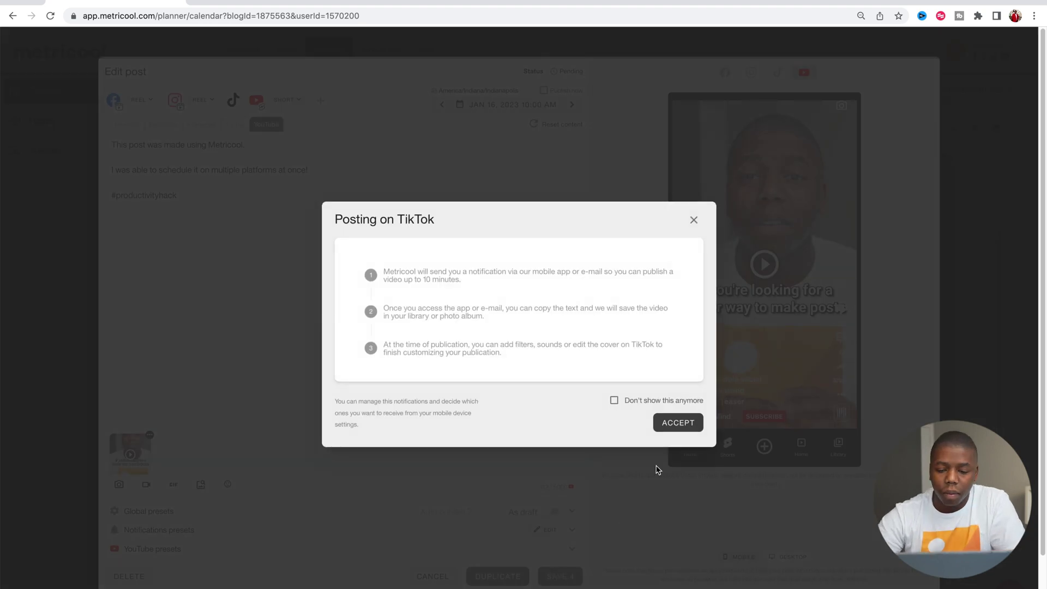
left_click(615, 400)
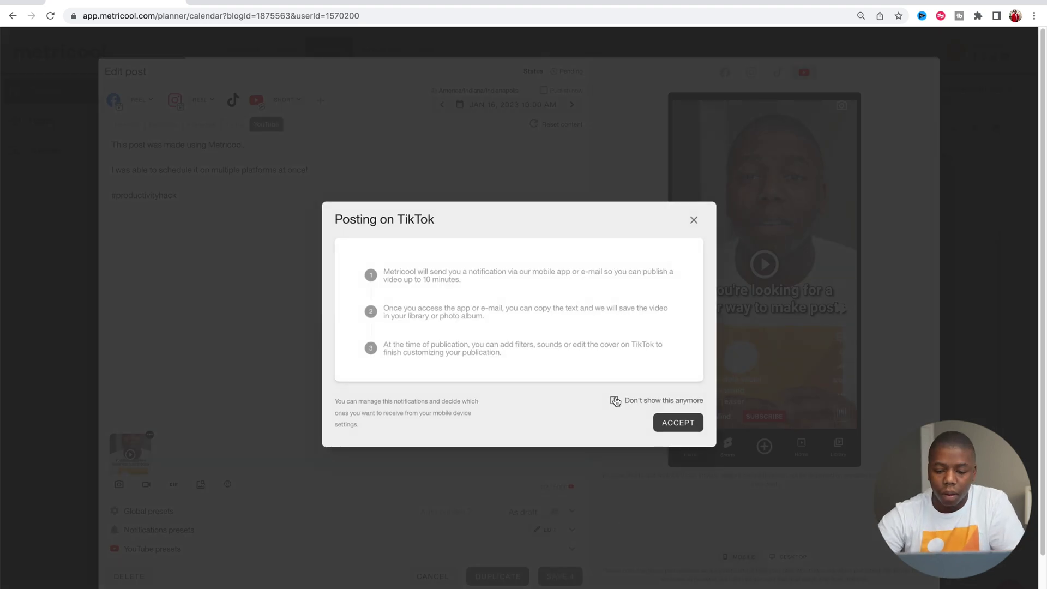
left_click(665, 425)
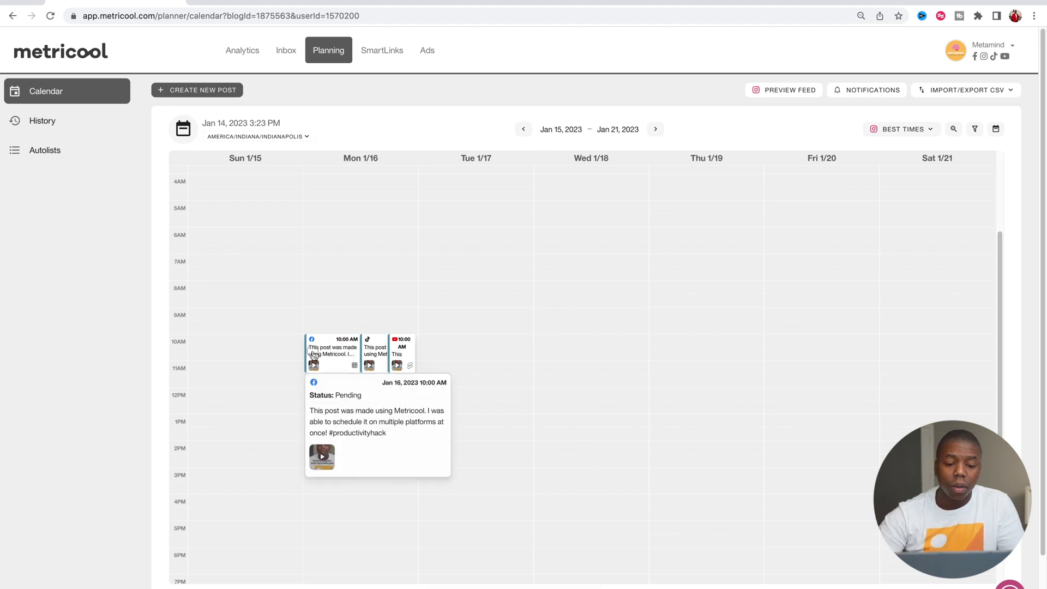
Step: Move the Facebook post to 9:00 AM on Monday, Jan 16
left_click_drag(314, 361, 365, 335)
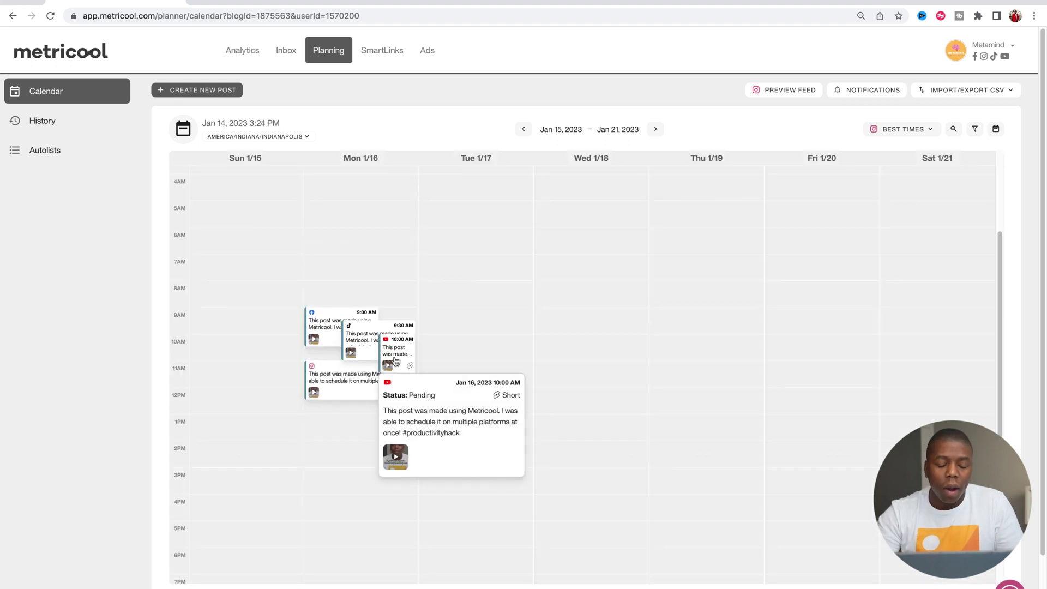